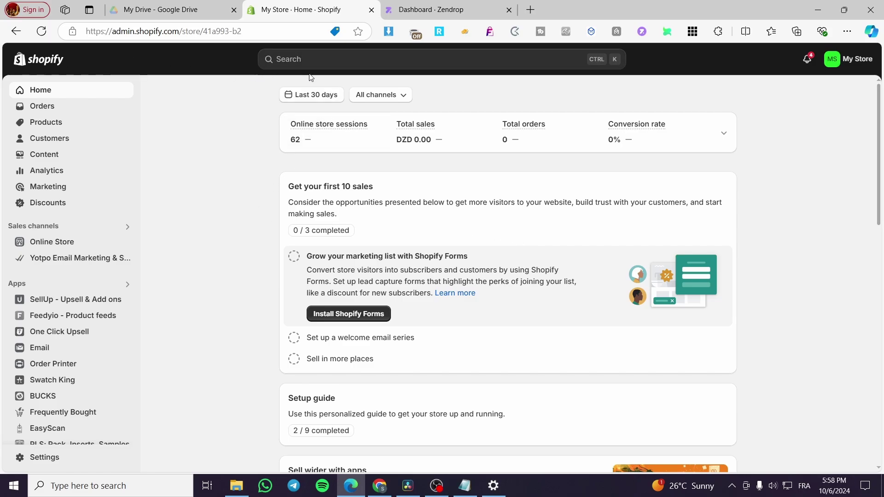
# Find the DSers-AliExpress Dropshipping app by searching for "Dsers", install it, and authorize the logged-in DSers account for Shopify
pyautogui.click(485, 66)
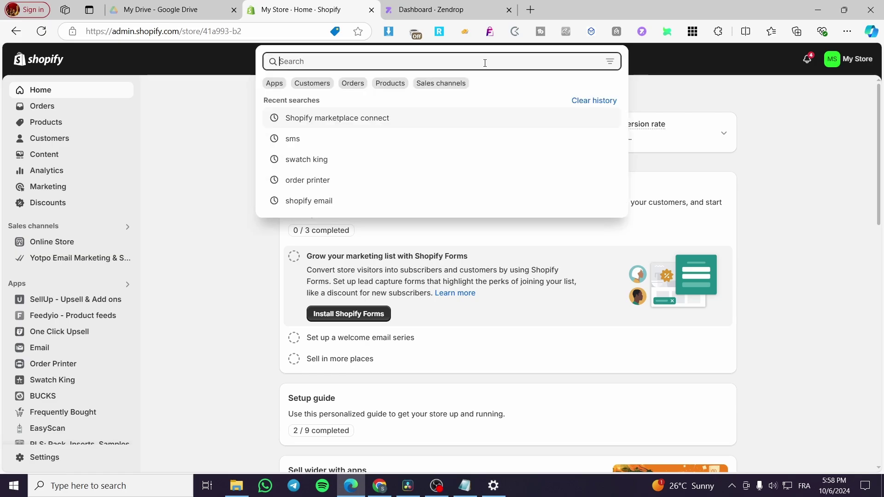
pyautogui.write('Dsers')
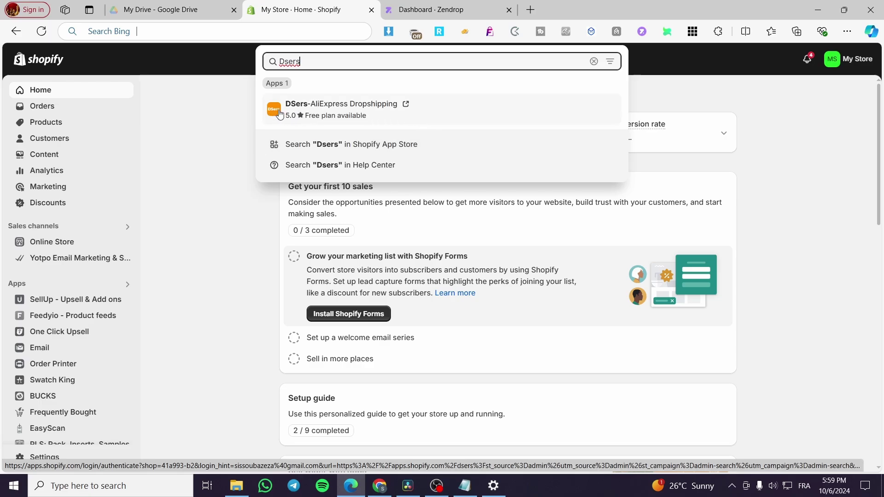
pyautogui.click(329, 107)
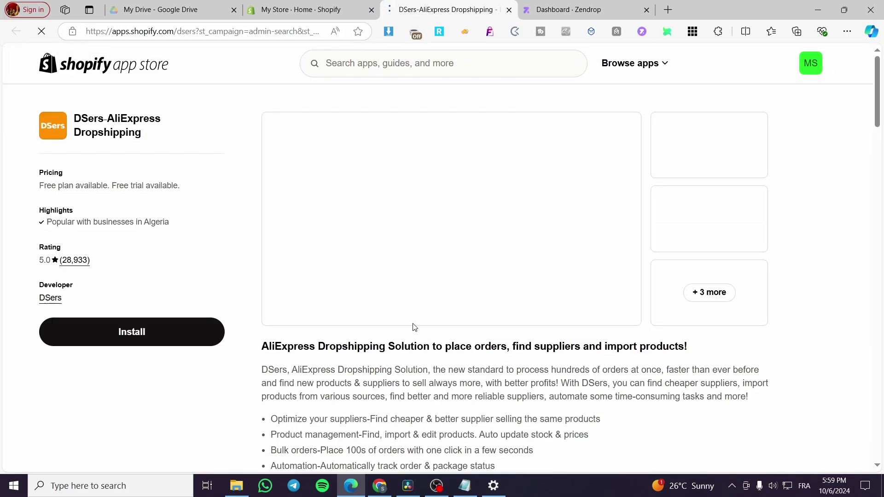
pyautogui.click(129, 337)
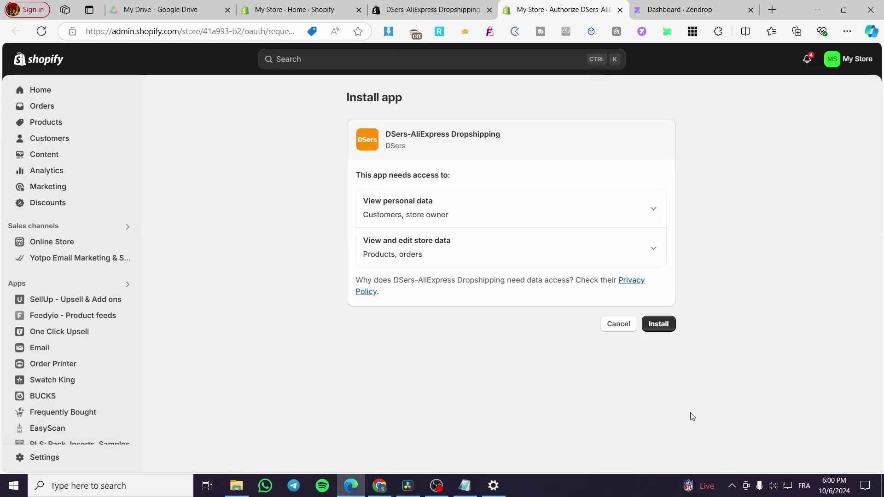
pyautogui.click(665, 322)
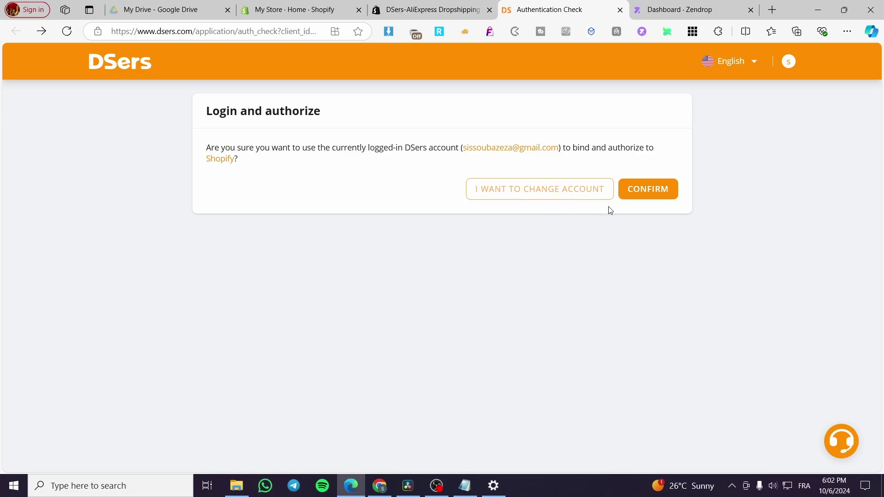
pyautogui.click(657, 196)
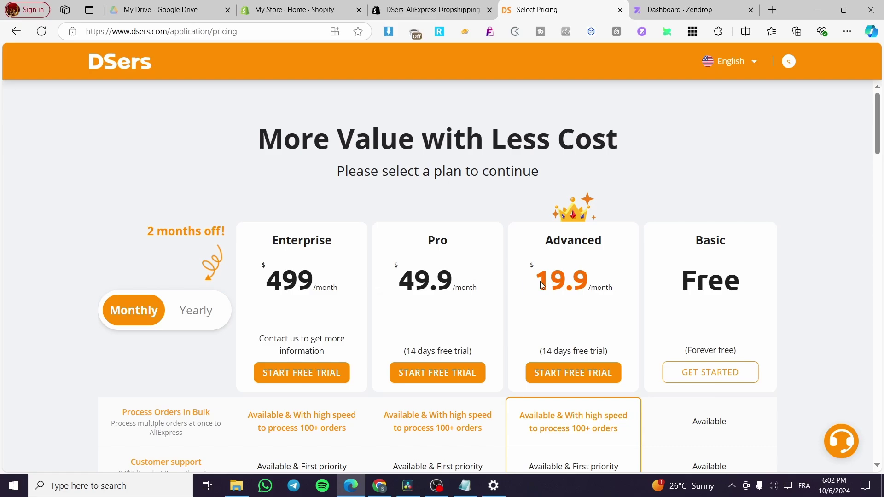
# Compare the features of the DSers plans and their monthly and yearly prices
pyautogui.scroll(-1, 713, 197)
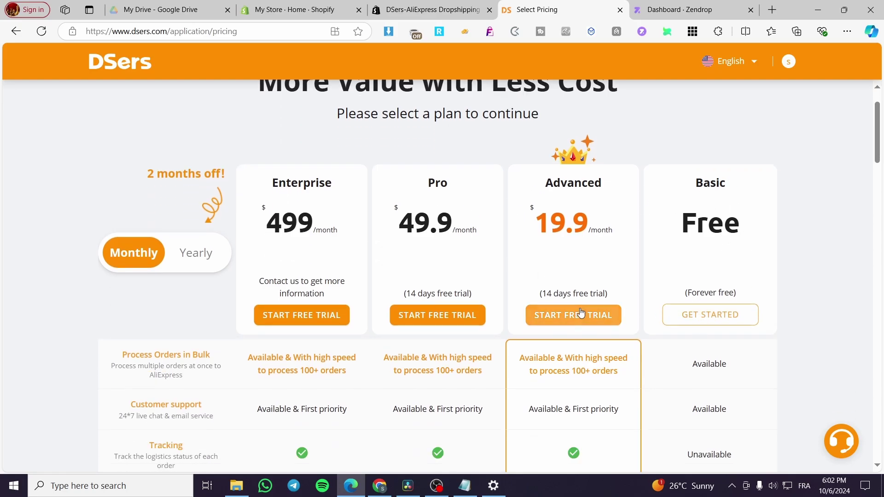
pyautogui.scroll(-3, 552, 302)
pyautogui.scroll(-4, 237, 321)
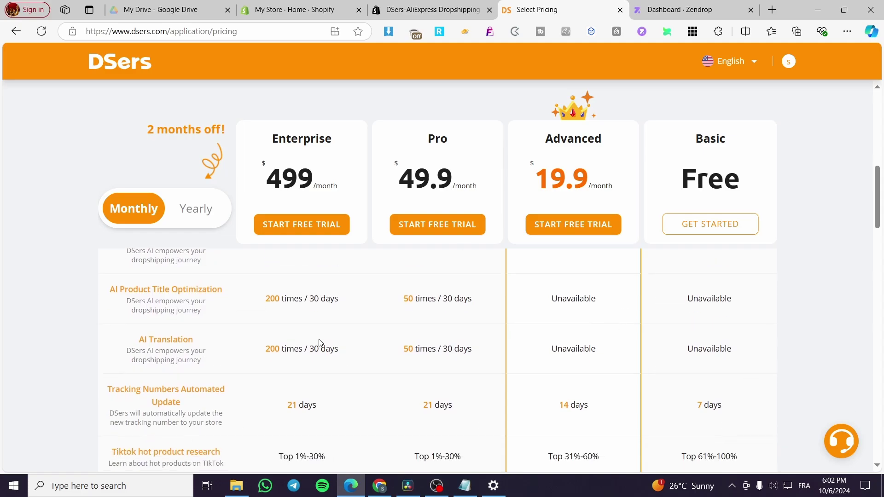
pyautogui.scroll(-3, 597, 326)
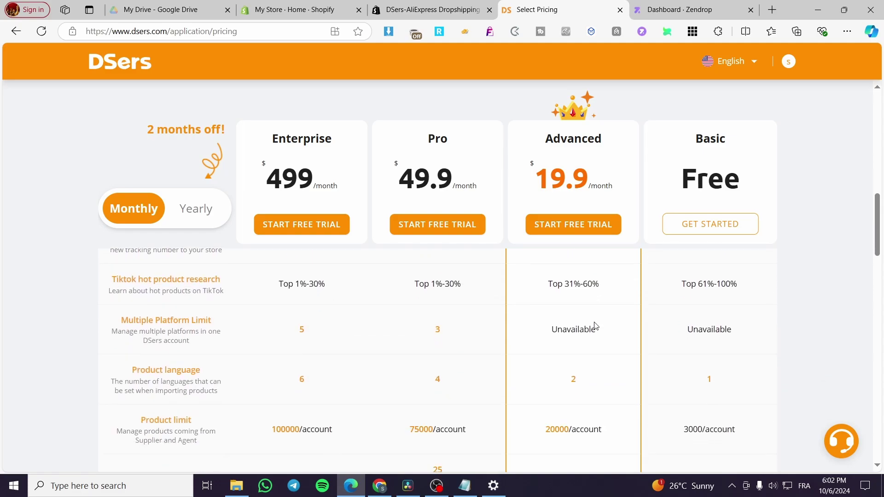
pyautogui.click(199, 212)
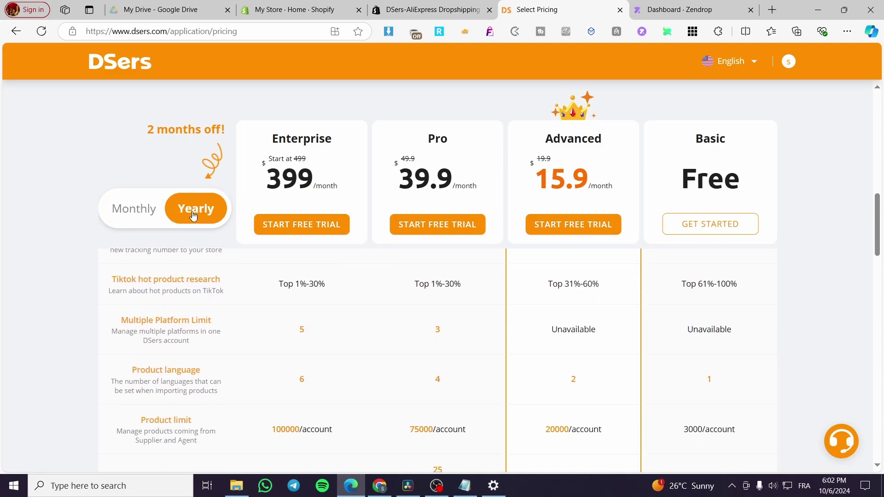
pyautogui.click(146, 219)
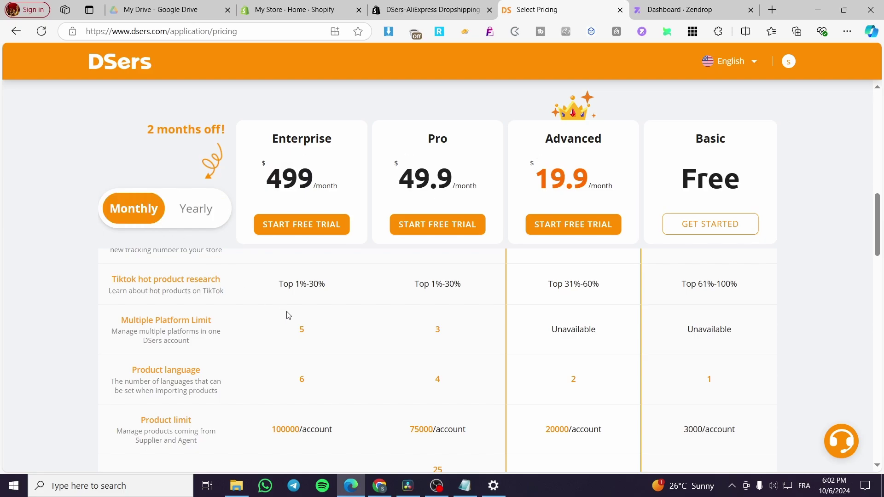
pyautogui.scroll(-1, 398, 359)
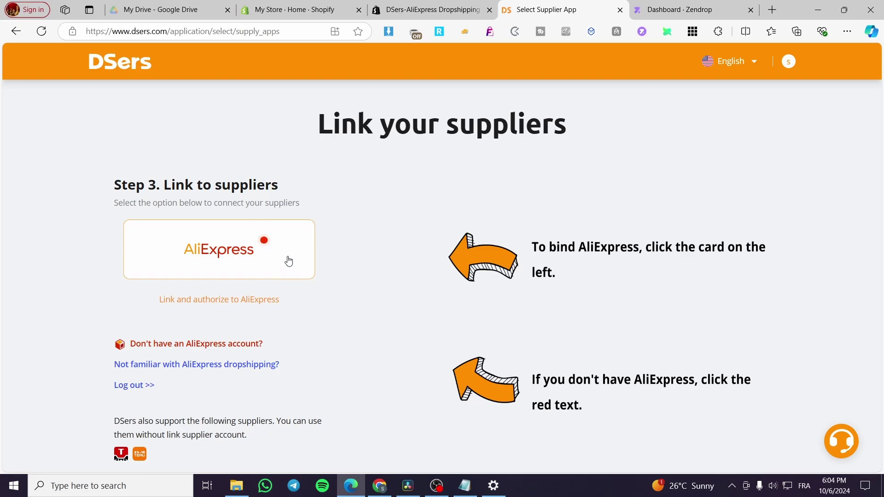
# Link AliExpress as the supplier by logging in with an existing account and going through its authorization page
pyautogui.click(289, 261)
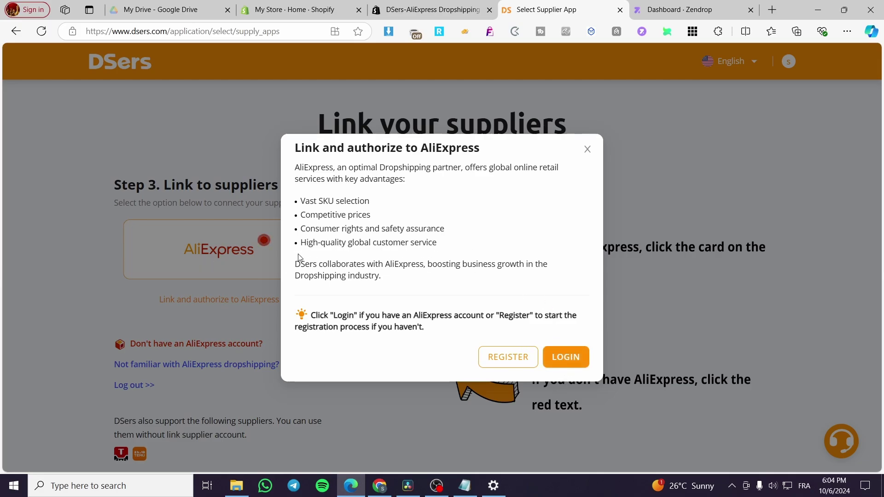
pyautogui.click(563, 358)
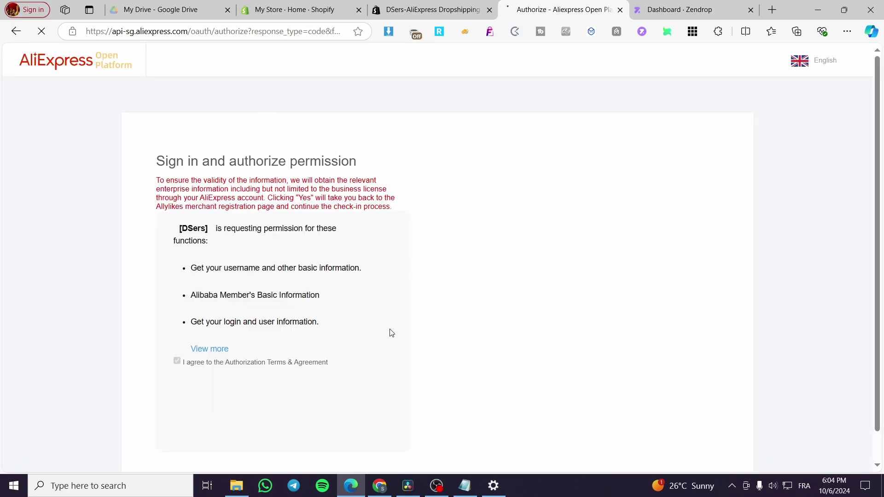
pyautogui.scroll(-1, 530, 319)
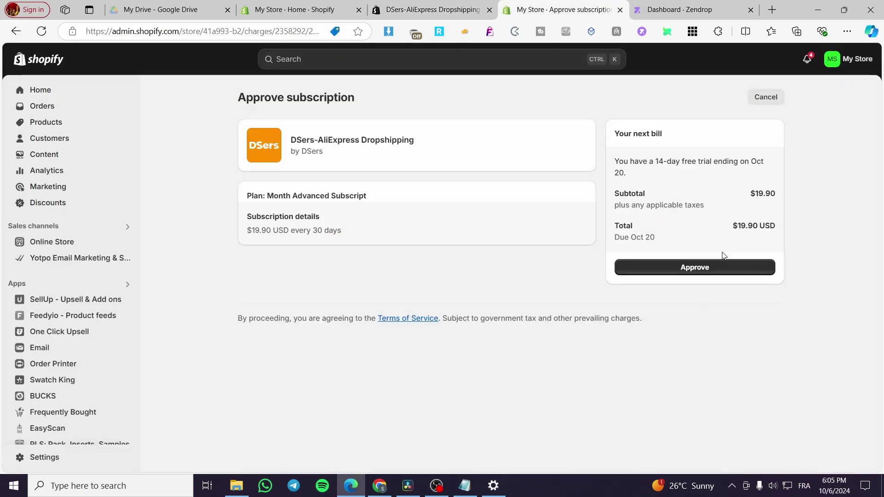
# Approve the Month Advanced subscription and enter the DSers account, dismissing the tutorial reward and TikTok trending pop-ups
pyautogui.click(725, 273)
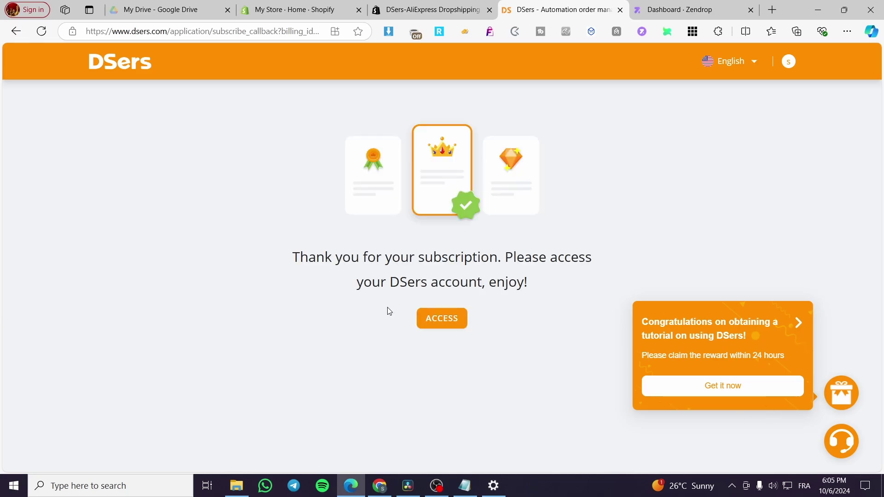
pyautogui.click(449, 319)
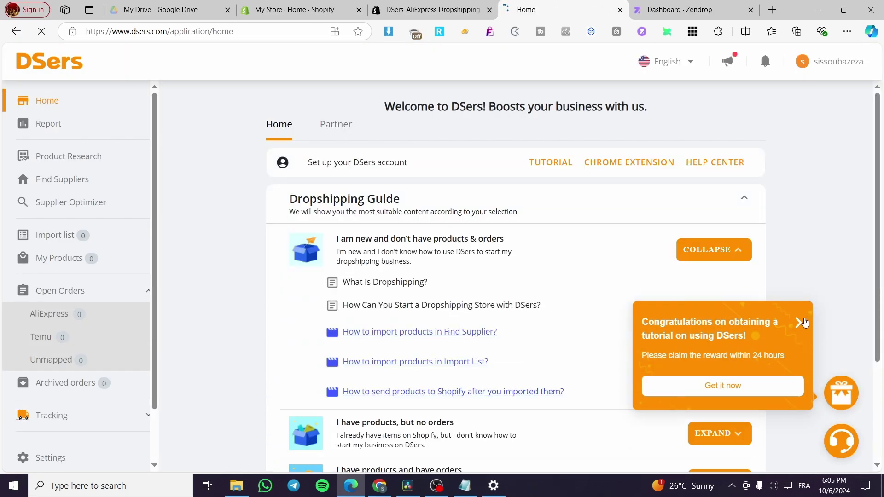
pyautogui.click(804, 322)
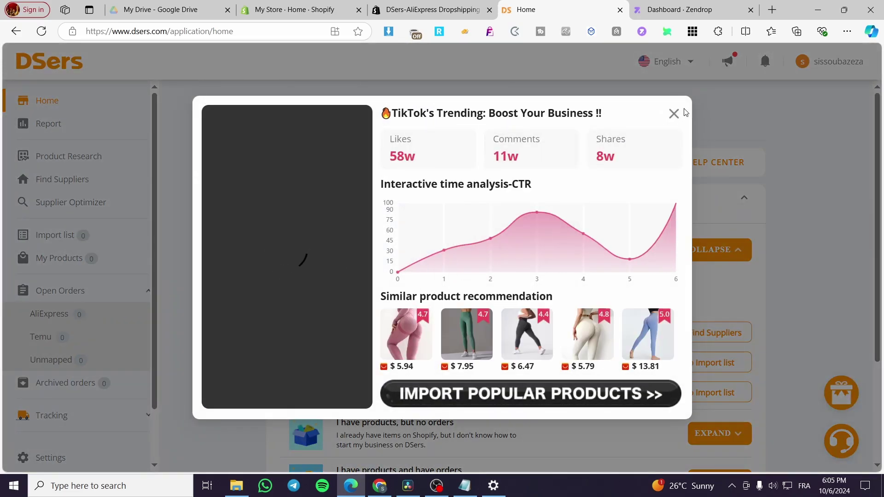
pyautogui.click(1, 177)
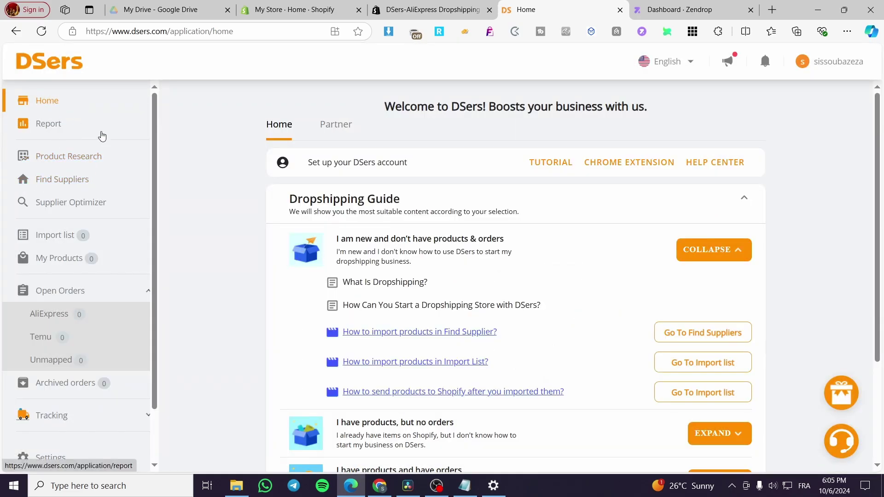
# Examine the featured TikTok ads and keyword search in Product Research
pyautogui.click(137, 158)
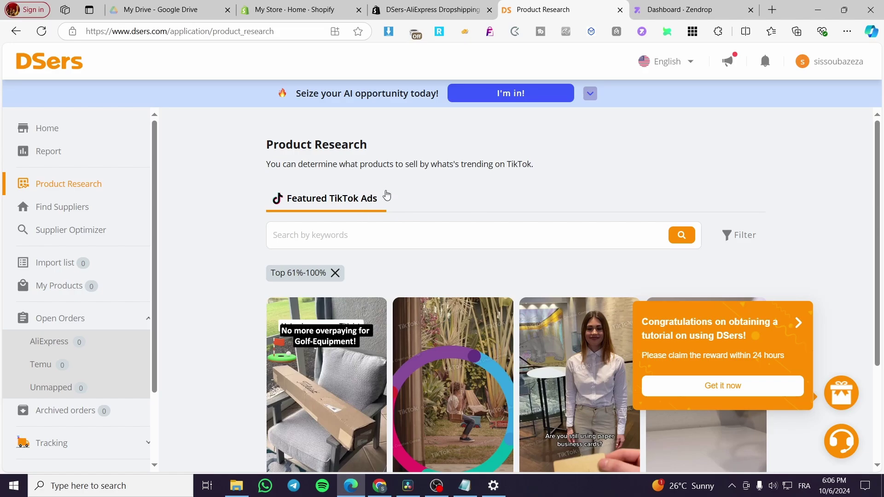
pyautogui.click(351, 237)
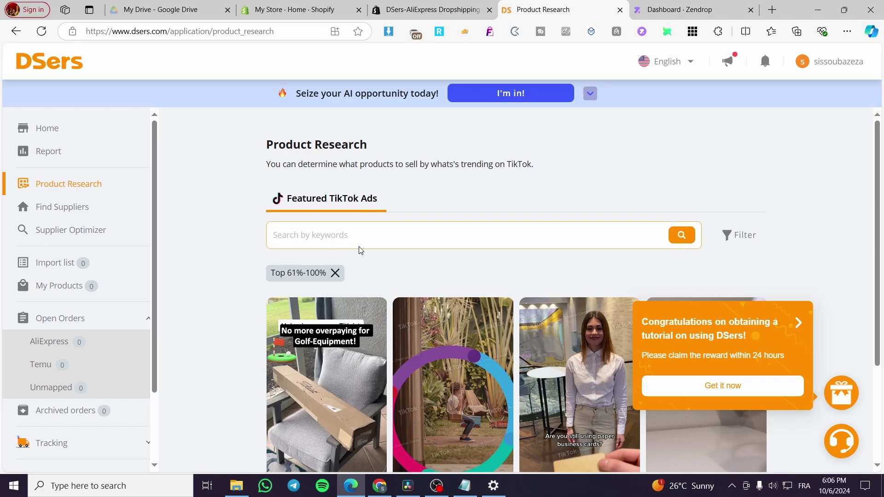
pyautogui.scroll(-3, 359, 248)
pyautogui.scroll(3, 291, 233)
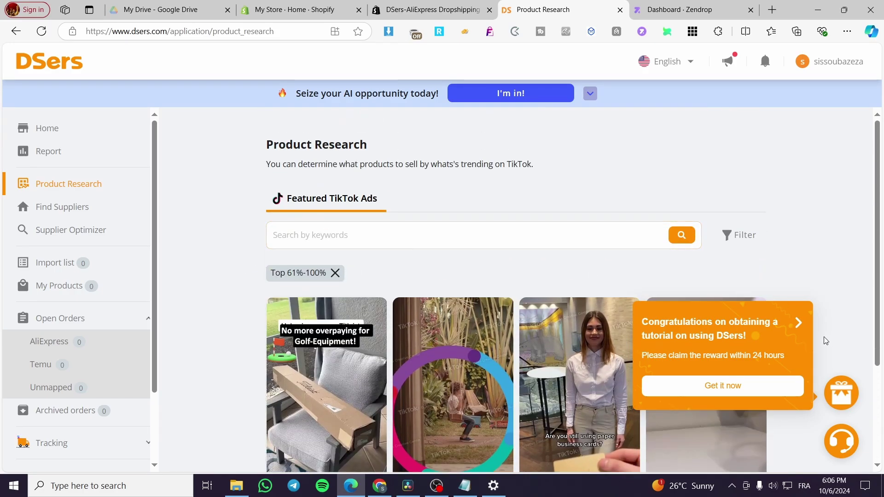
# Browse the AliExpress categories and the Scented Products offers in Find Suppliers
pyautogui.click(70, 210)
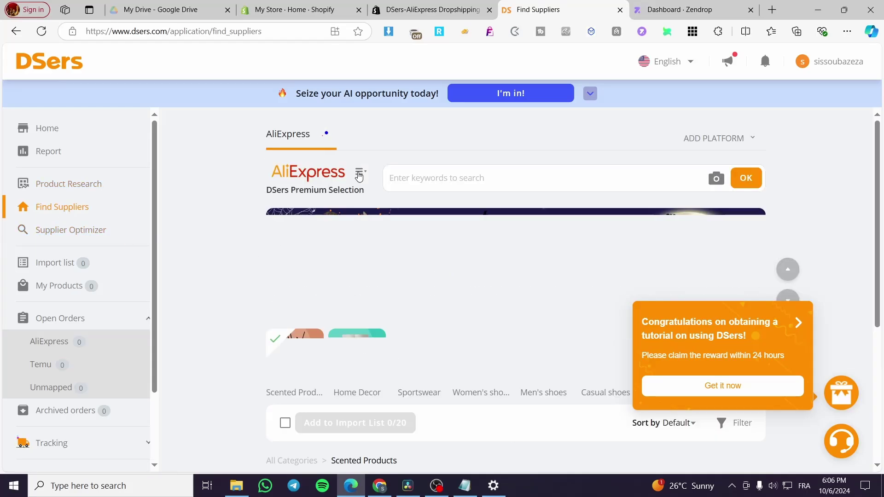
pyautogui.click(360, 173)
pyautogui.click(795, 186)
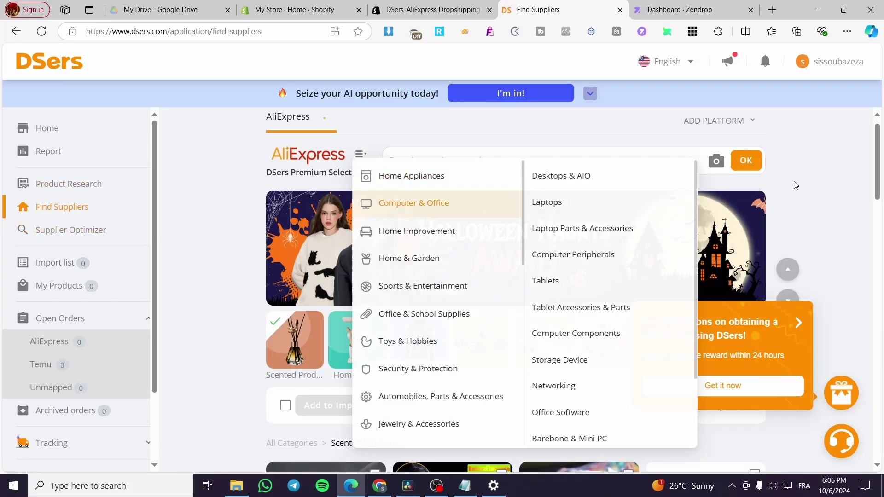
pyautogui.scroll(-3, 450, 176)
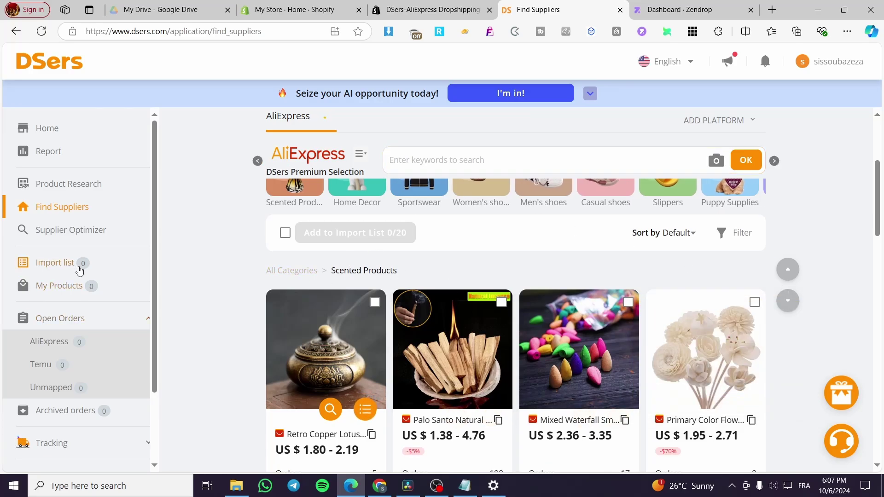
pyautogui.scroll(-3, 314, 346)
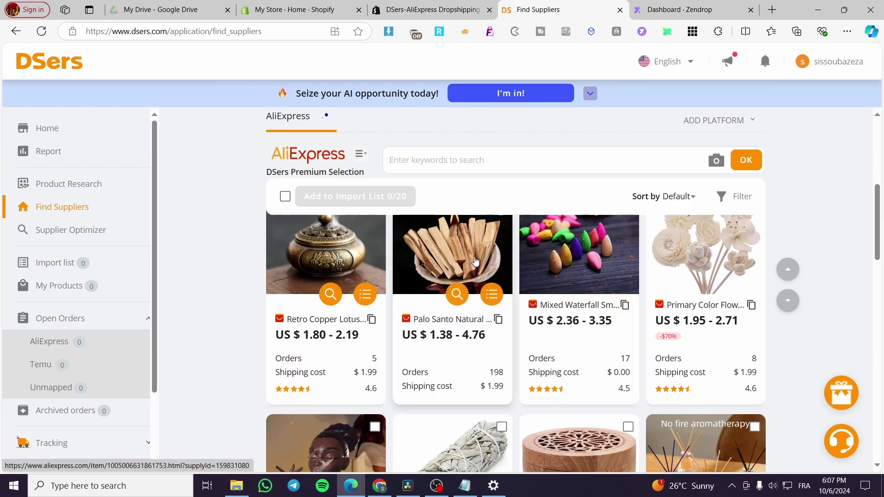
# View the Mixed Waterfall product's AliExpress page and try to add the product to the import list
pyautogui.click(534, 266)
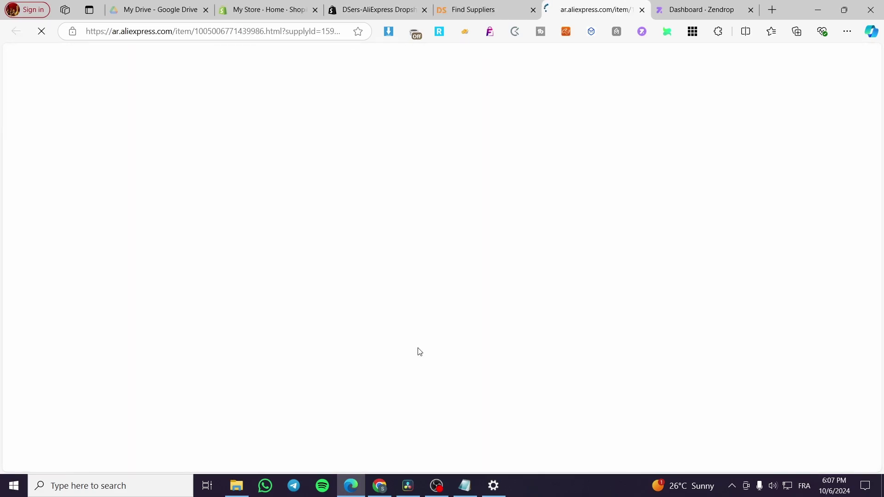
pyautogui.click(642, 9)
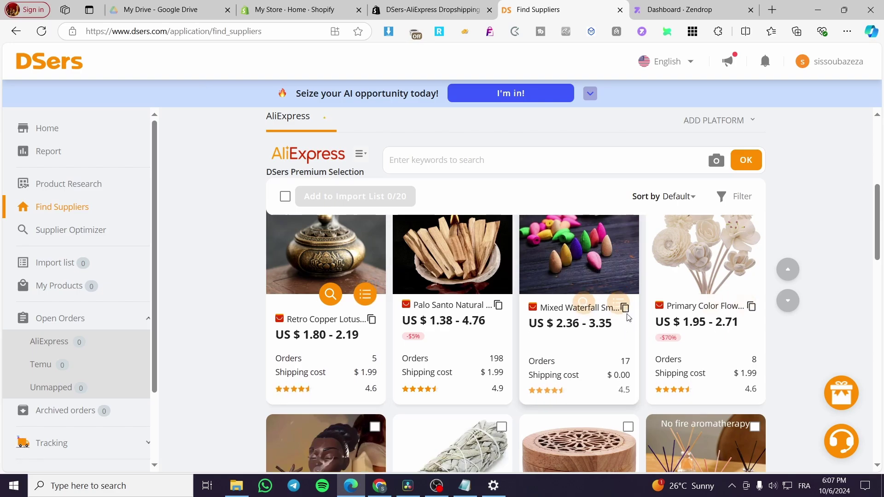
pyautogui.click(620, 296)
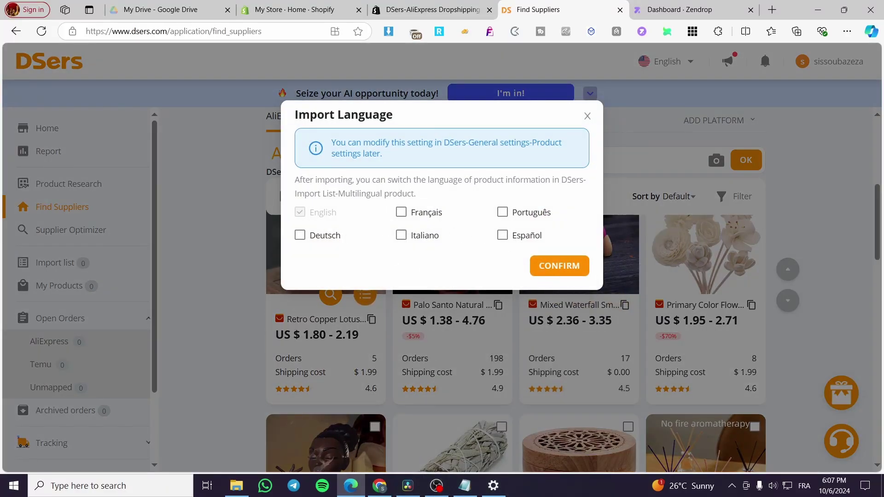
pyautogui.click(279, 201)
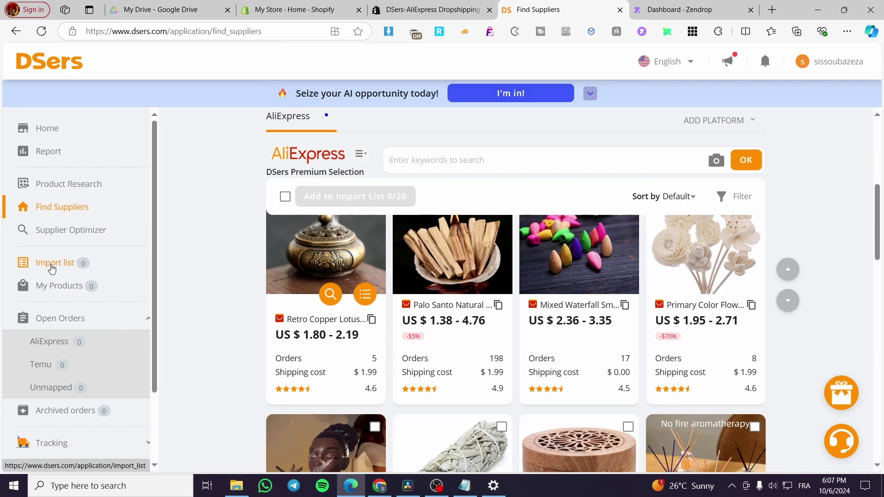
# Open the DSers import list, dismiss the best-selling products offer, and select both the incense holder and the 100ml diffuser oil
pyautogui.click(52, 270)
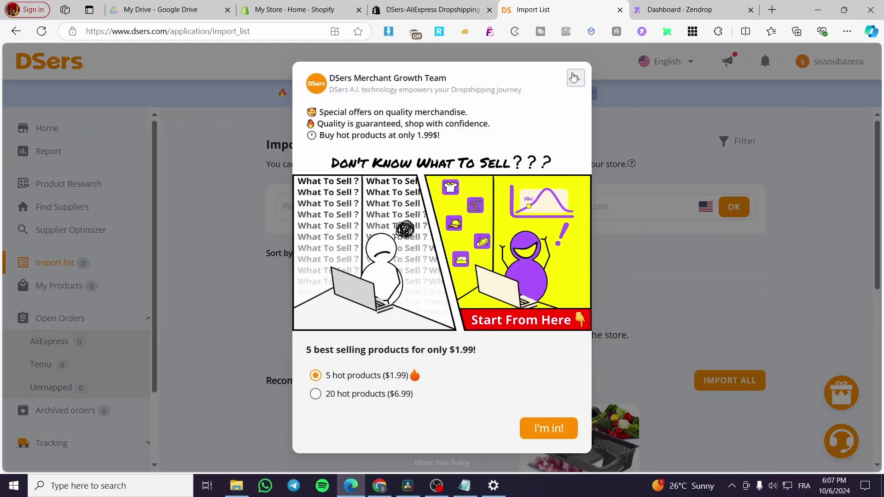
pyautogui.click(581, 79)
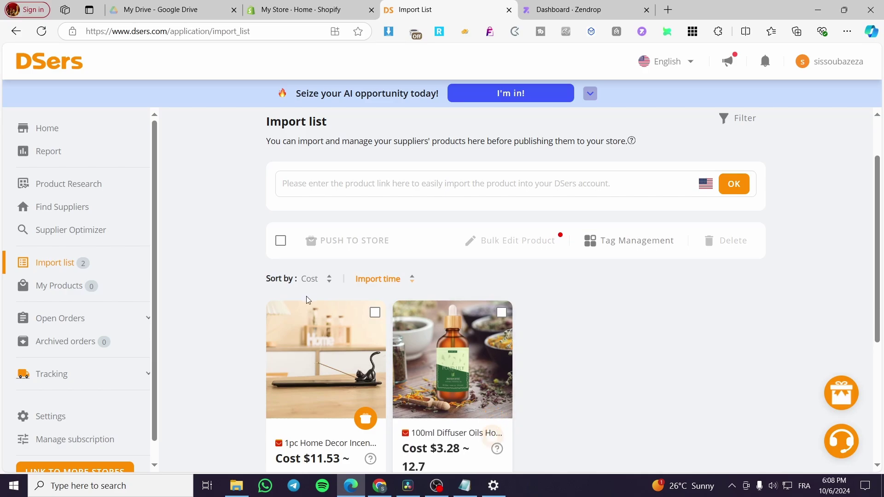
pyautogui.scroll(-2, 444, 319)
pyautogui.click(375, 200)
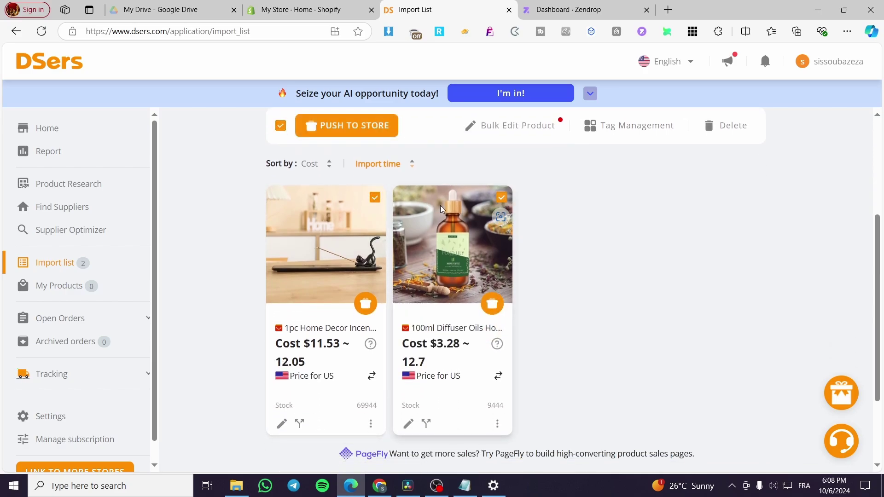
# Push the two selected products to the 41a993-b2 store, keeping the default preferences and reviewing the pushing details
pyautogui.click(349, 128)
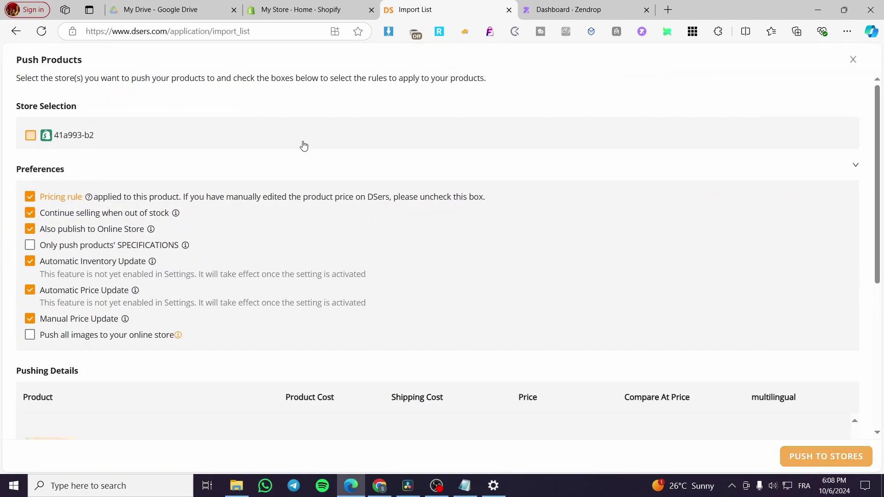
pyautogui.click(30, 136)
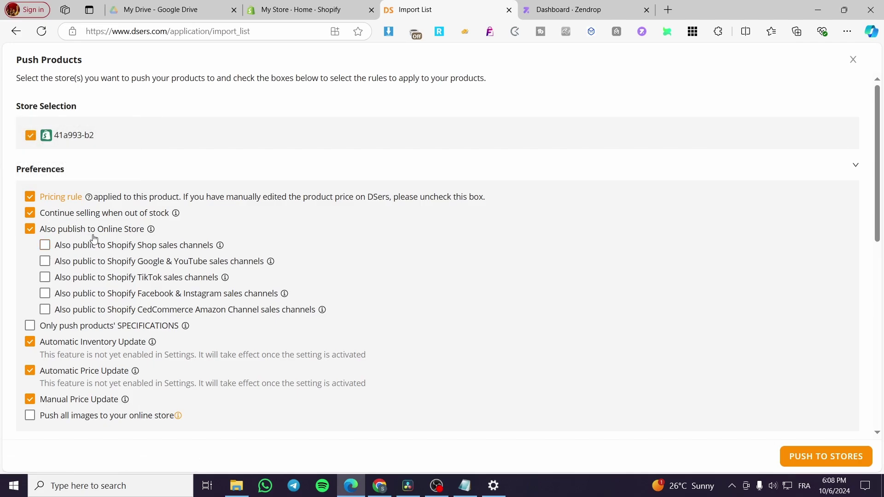
pyautogui.scroll(-5, 94, 238)
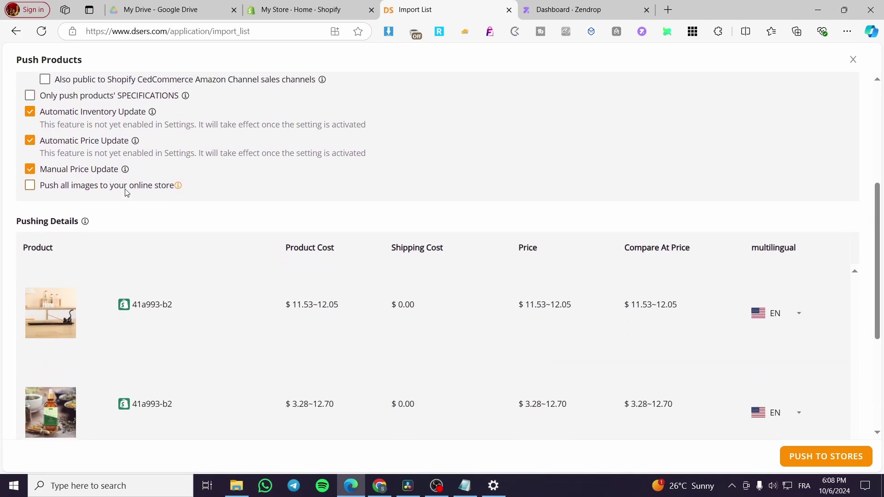
pyautogui.scroll(-1, 94, 205)
pyautogui.scroll(1, 95, 215)
pyautogui.scroll(-1, 168, 295)
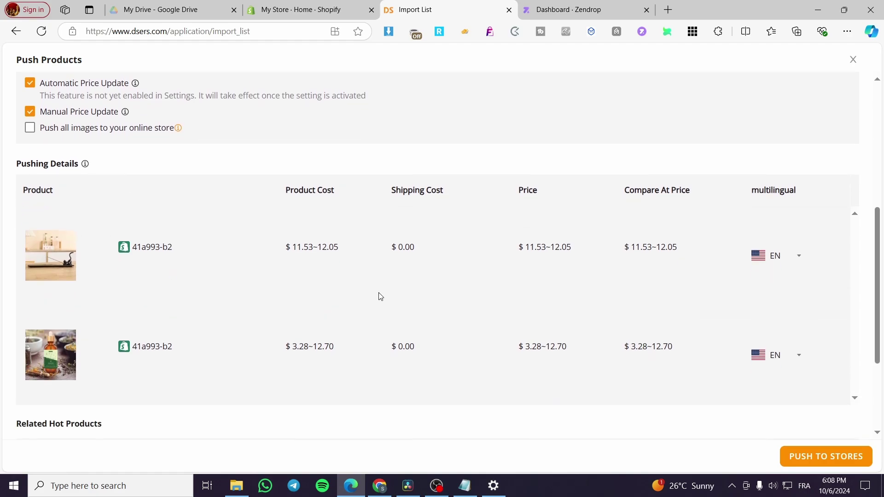
pyautogui.scroll(-1, 639, 247)
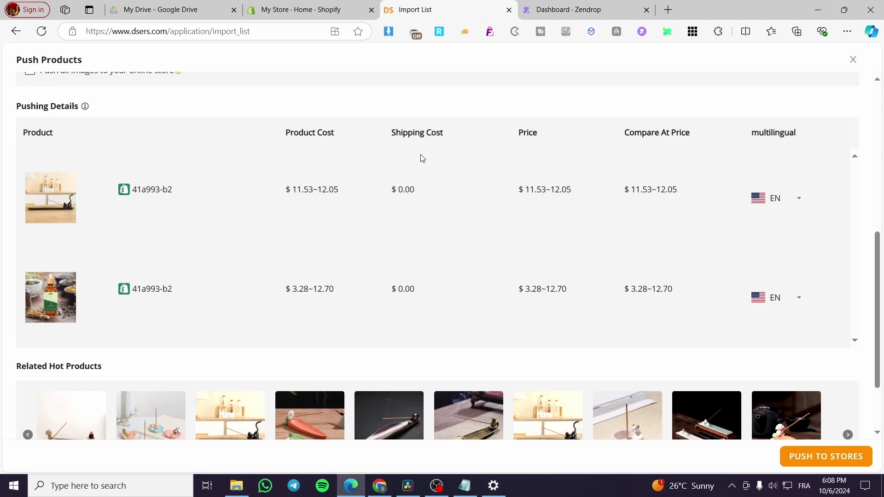
pyautogui.scroll(-2, 422, 158)
pyautogui.click(839, 460)
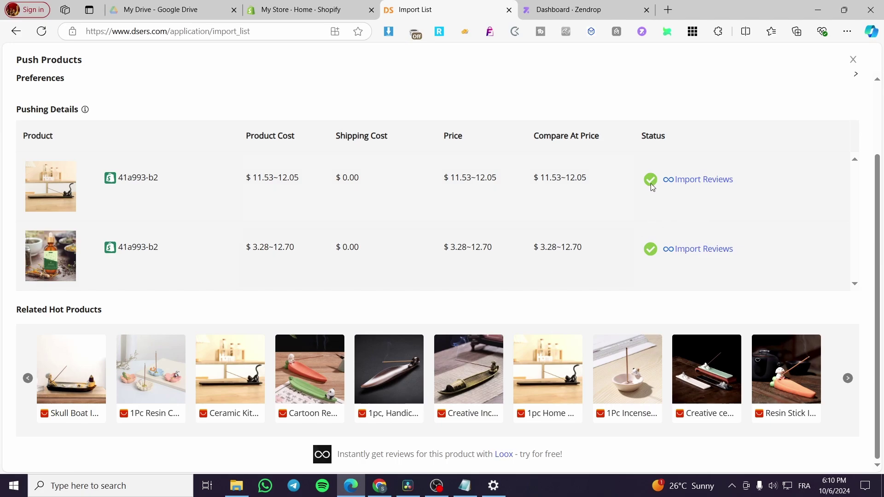
# Switch to the Shopify admin's product list and delete one duplicate each of the 100ml Diffuser Oils and 1pc Home Decor Incense Burner products
pyautogui.click(329, 5)
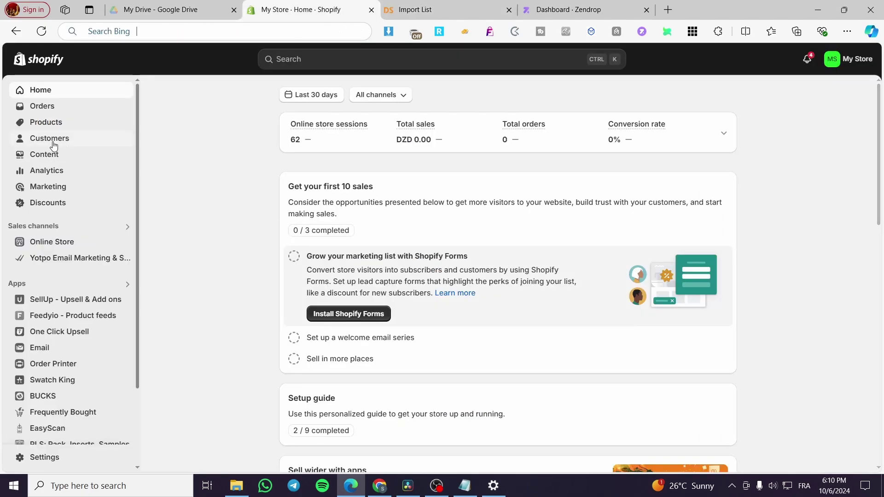
pyautogui.click(46, 122)
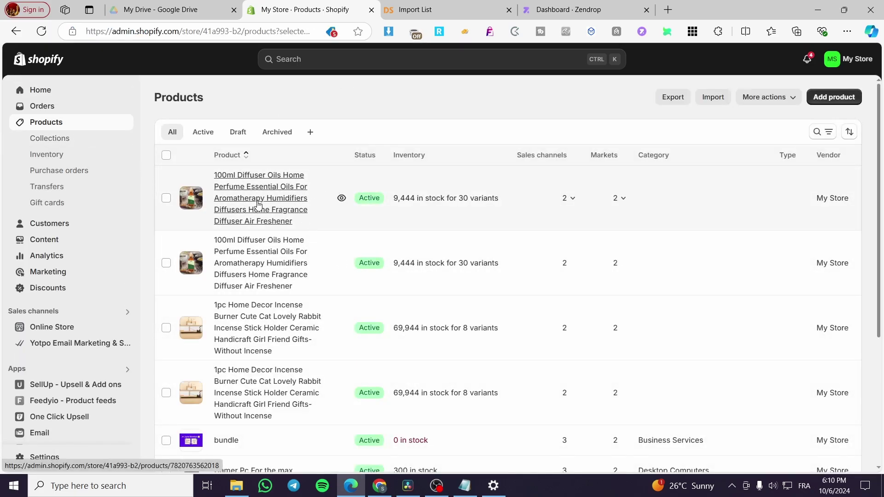
pyautogui.click(166, 263)
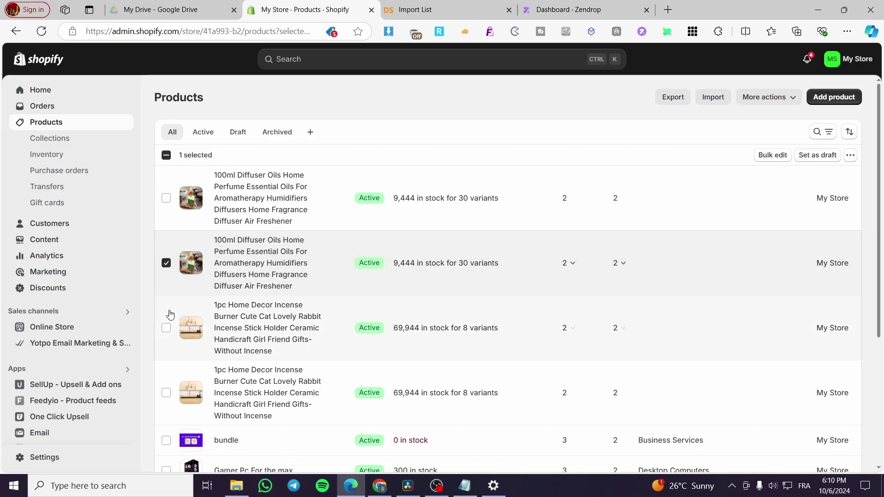
pyautogui.click(166, 328)
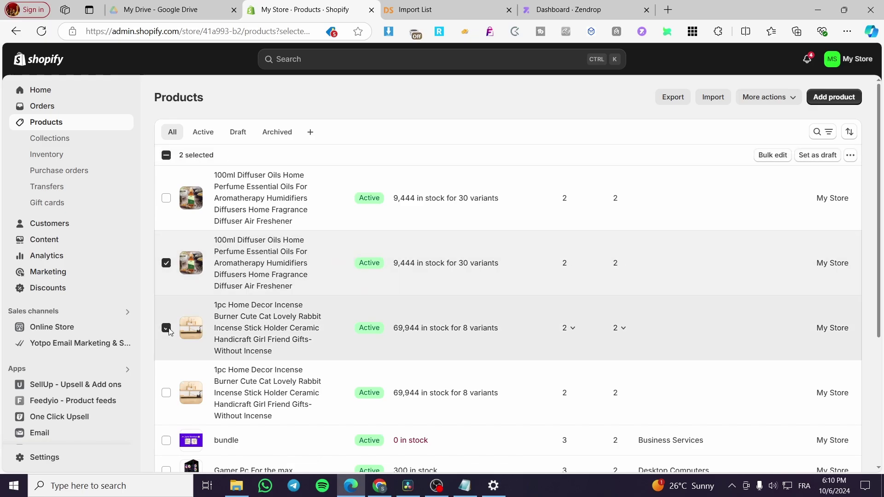
pyautogui.click(785, 97)
pyautogui.click(601, 104)
pyautogui.click(850, 155)
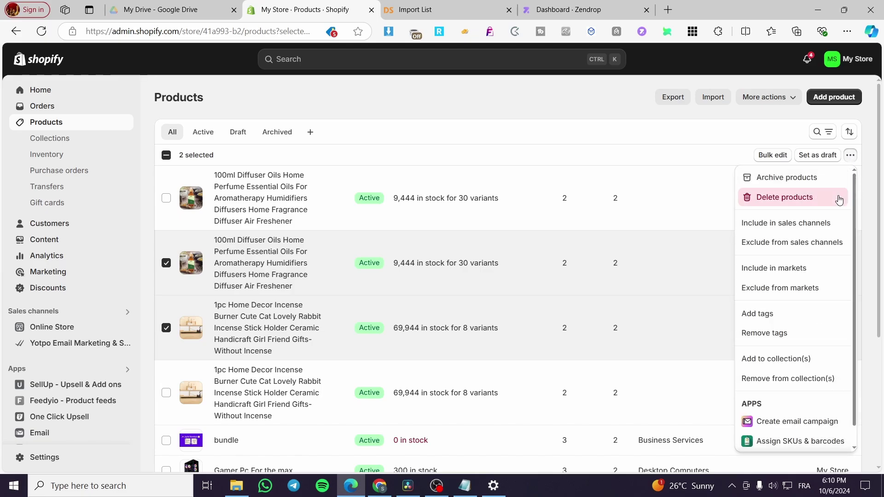
pyautogui.click(838, 197)
pyautogui.click(593, 288)
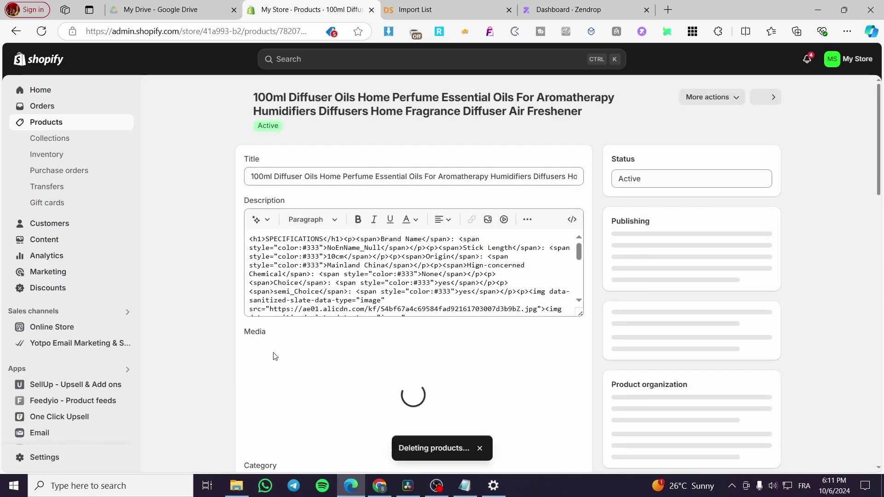
# Examine the 100ml Diffuser Oils product's description, media, variants and publishing details in Shopify
pyautogui.scroll(-5, 467, 264)
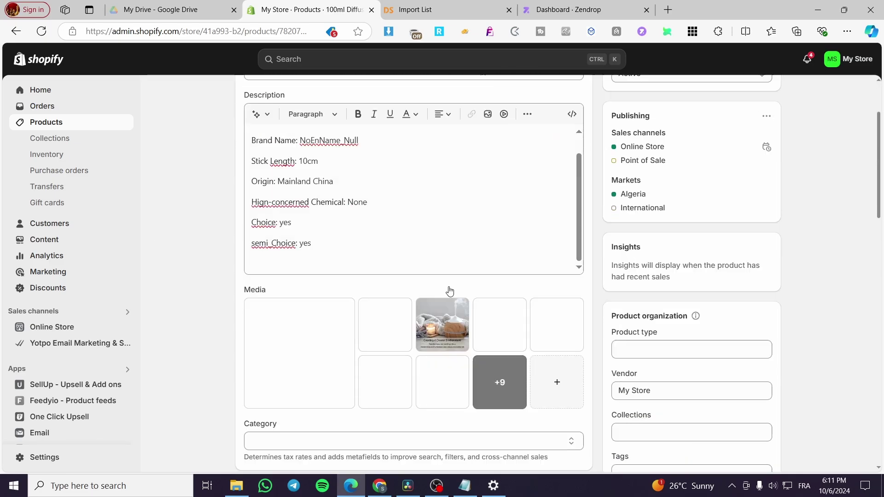
pyautogui.scroll(-10, 283, 304)
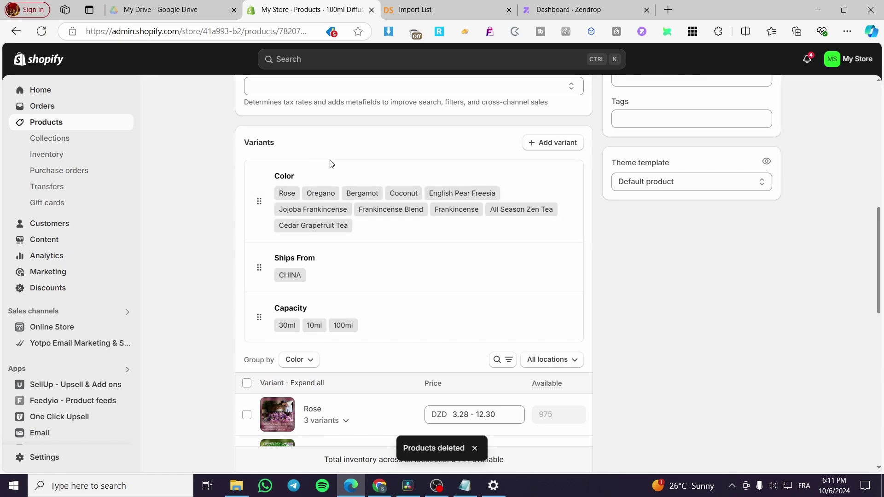
pyautogui.scroll(-3, 369, 219)
pyautogui.scroll(12, 745, 258)
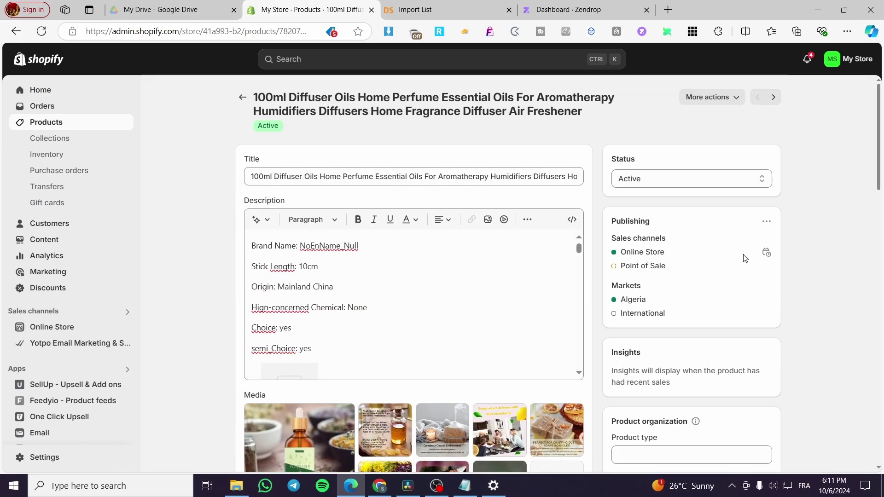